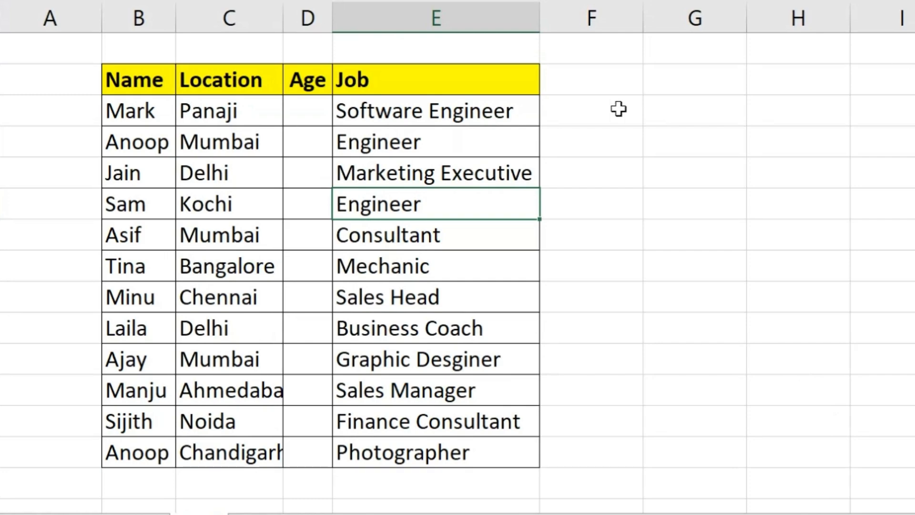
- Examine the table's Name, Location, Age and Job headers, its data rows and the cells in the Age column
{"action": "left_click", "coordinate": [129, 81]}
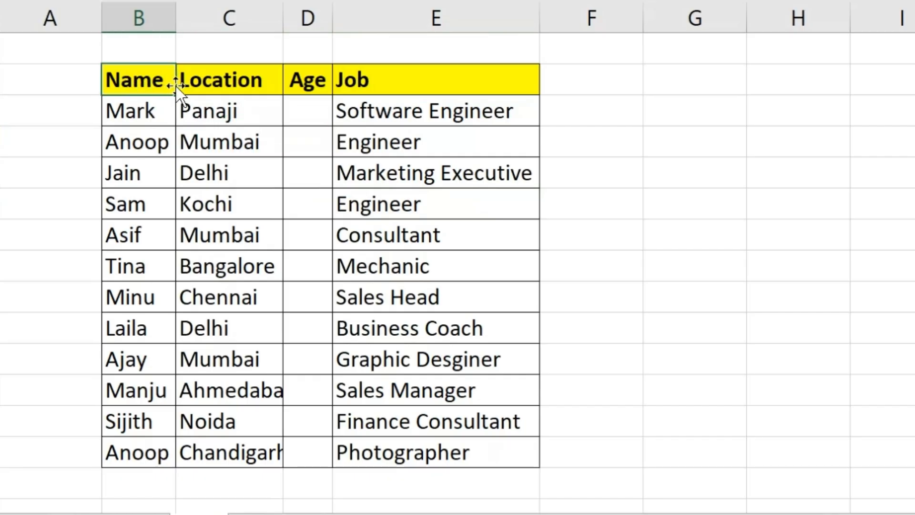
{"action": "left_click", "coordinate": [213, 82]}
{"action": "left_click", "coordinate": [312, 87]}
{"action": "left_click", "coordinate": [376, 87]}
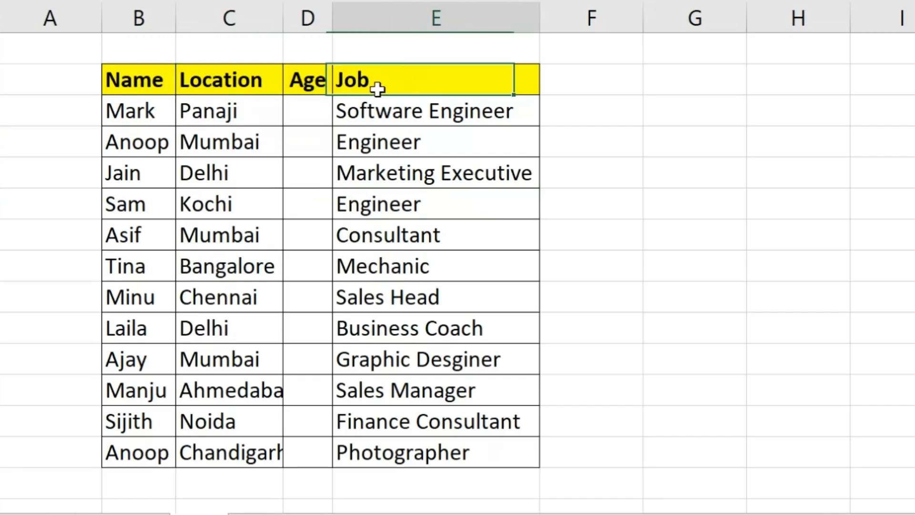
{"action": "left_click_drag", "start_coordinate": [146, 82], "coordinate": [437, 86]}
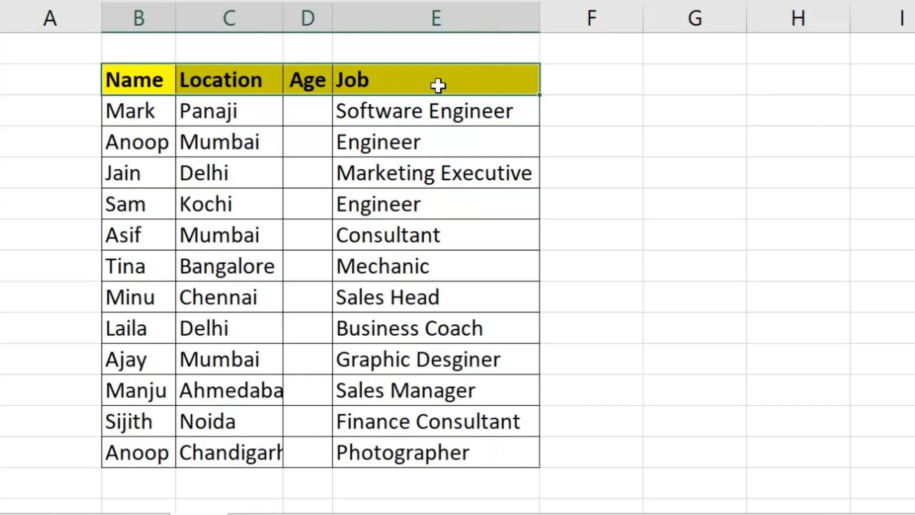
{"action": "left_click_drag", "start_coordinate": [141, 112], "coordinate": [438, 444]}
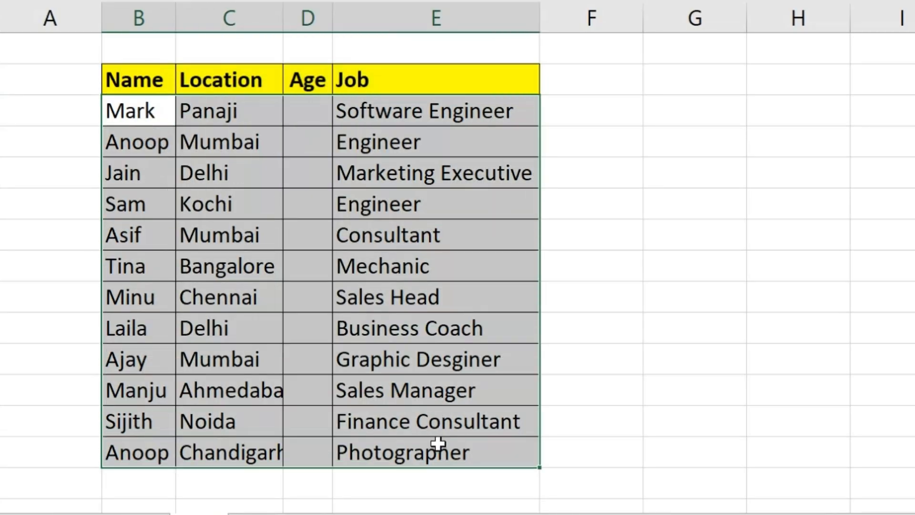
{"action": "left_click", "coordinate": [307, 82]}
{"action": "left_click", "coordinate": [309, 116]}
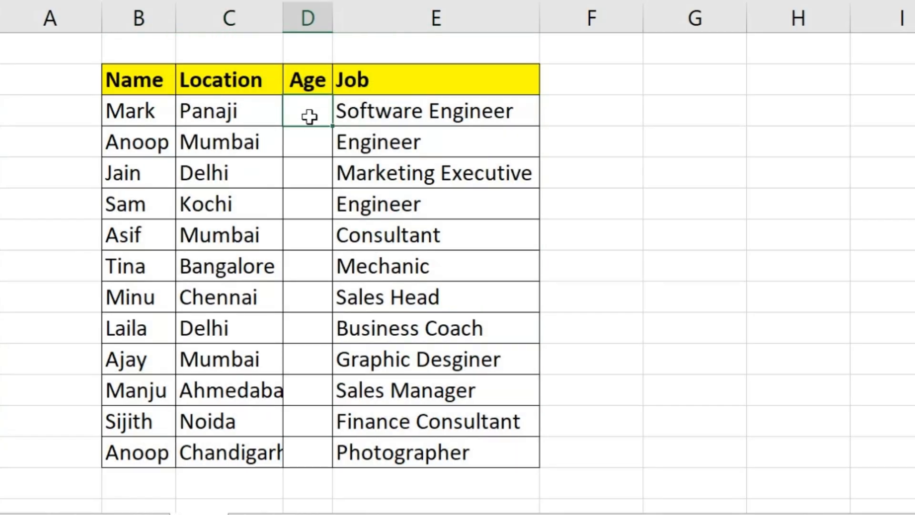
{"action": "left_click_drag", "start_coordinate": [309, 116], "coordinate": [304, 172]}
{"action": "left_click", "coordinate": [307, 113]}
{"action": "left_click", "coordinate": [448, 119]}
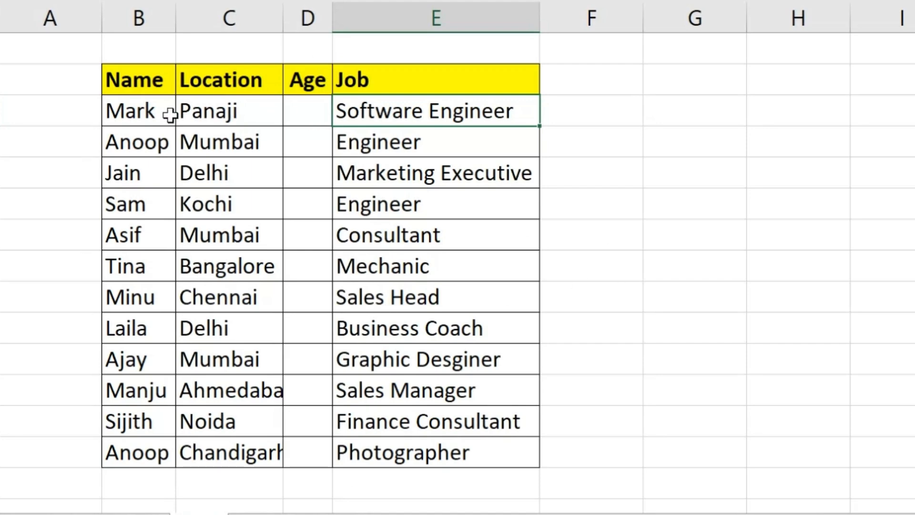
- Inspect the stored values of several Age cells by putting them into edit mode, and leave editing without changes
{"action": "left_click", "coordinate": [309, 115]}
{"action": "type", "text": "25"}
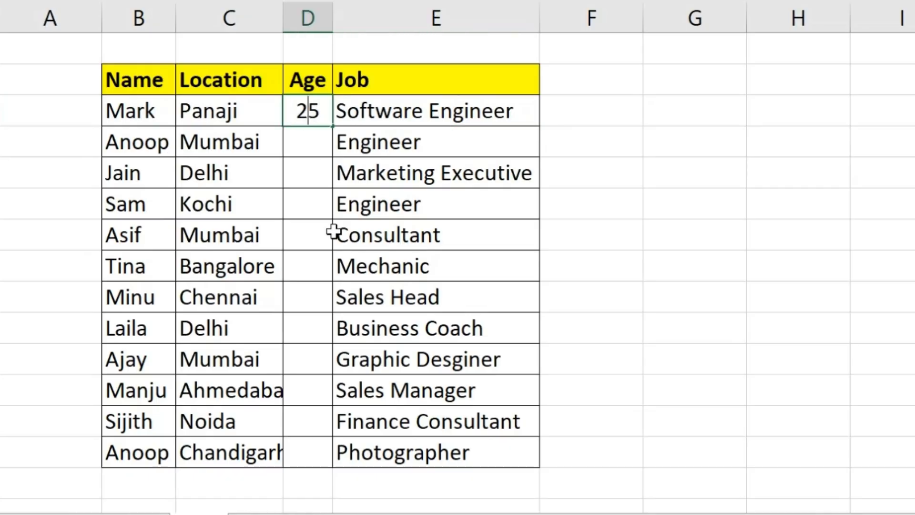
{"action": "double_click", "coordinate": [312, 145]}
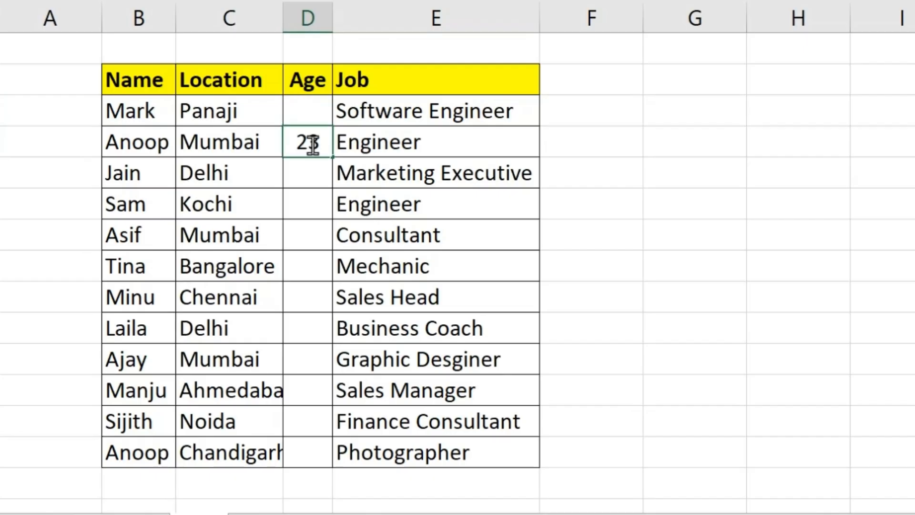
{"action": "double_click", "coordinate": [312, 205]}
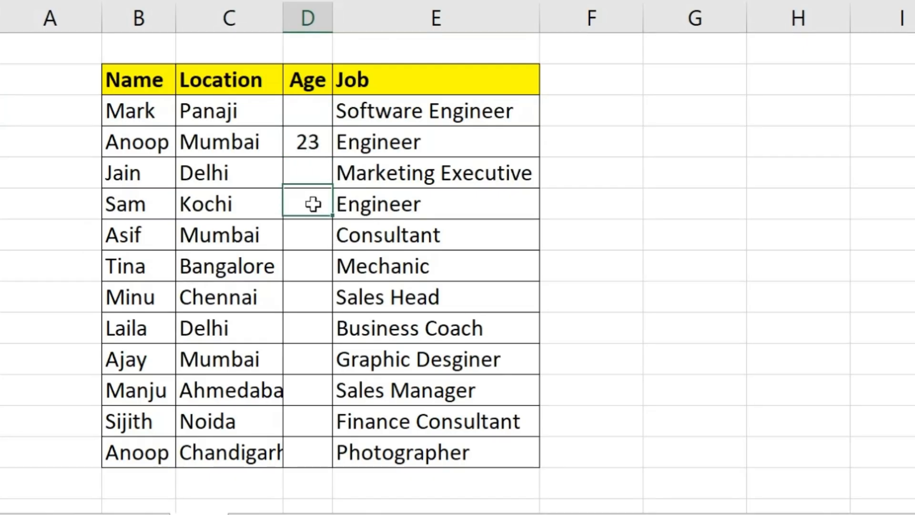
{"action": "double_click", "coordinate": [314, 263]}
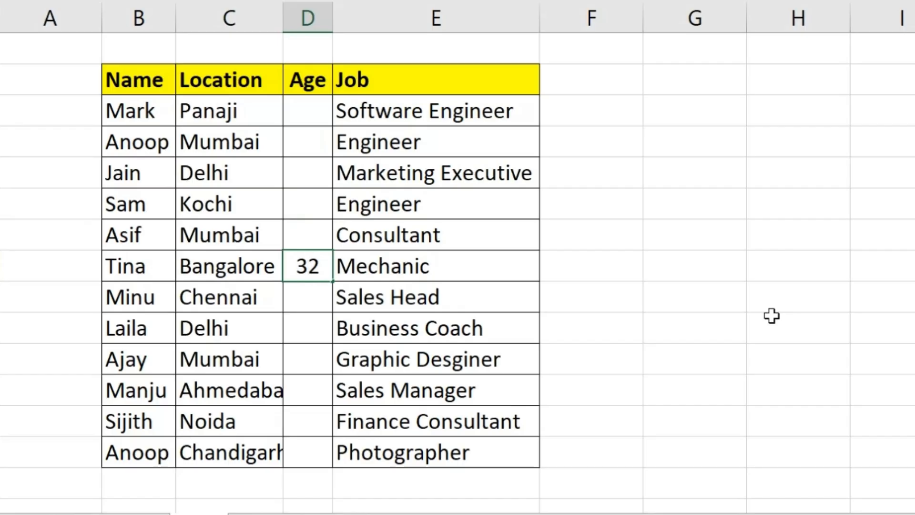
{"action": "left_click", "coordinate": [579, 266]}
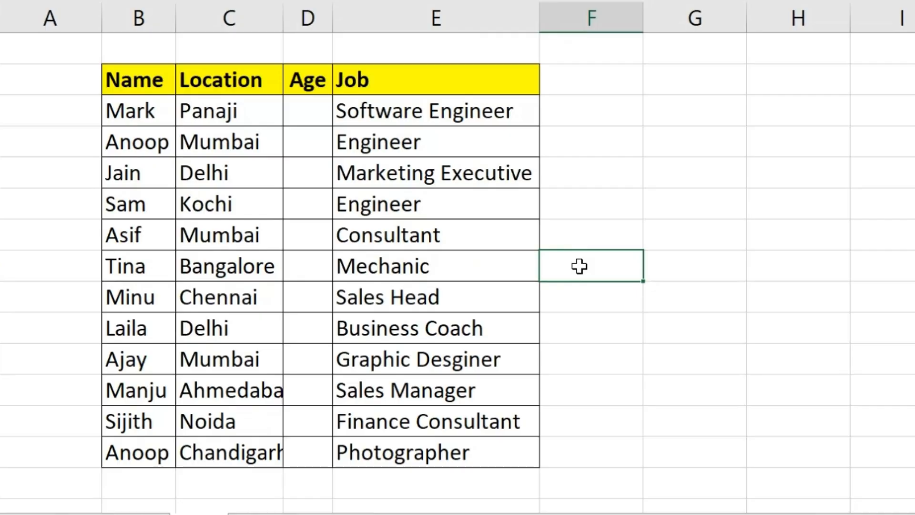
{"action": "double_click", "coordinate": [304, 328]}
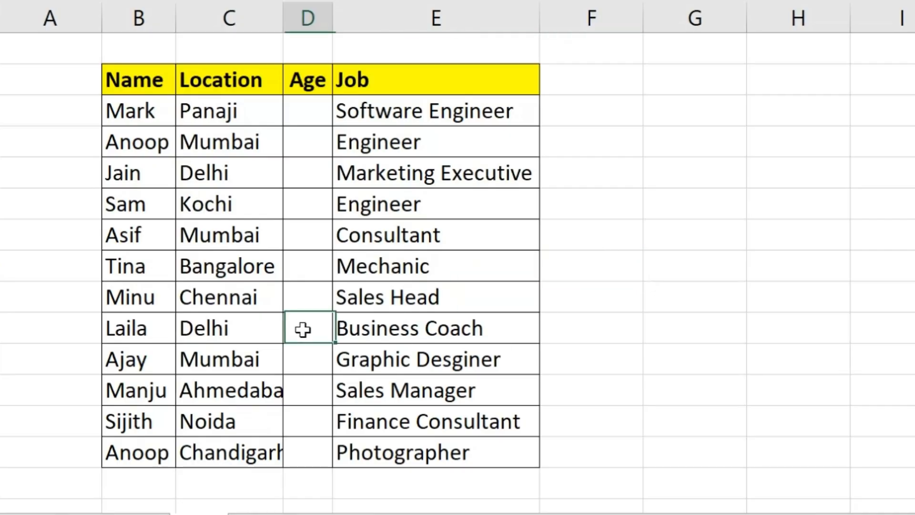
{"action": "key", "text": "Escape"}
{"action": "left_click", "coordinate": [605, 222]}
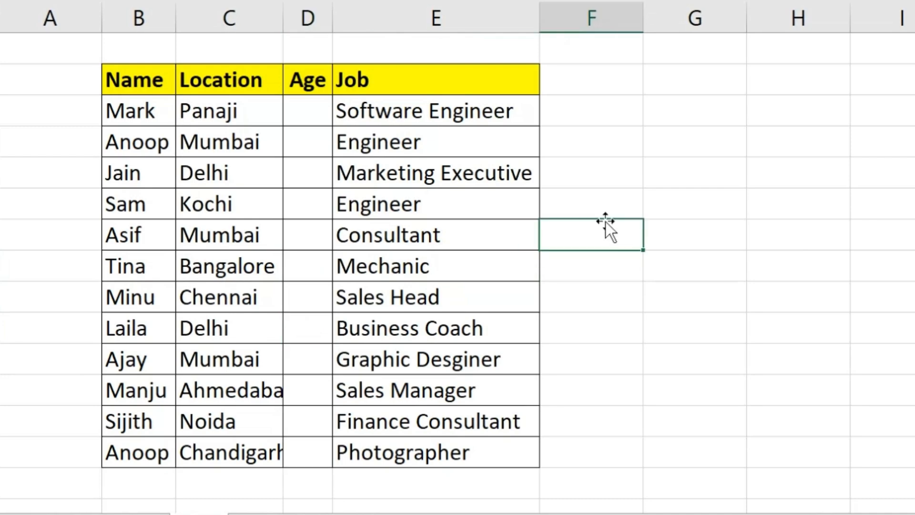
- Review the whole table on Sheet2, covering each column header and the first Age value
{"action": "left_click", "coordinate": [910, 471]}
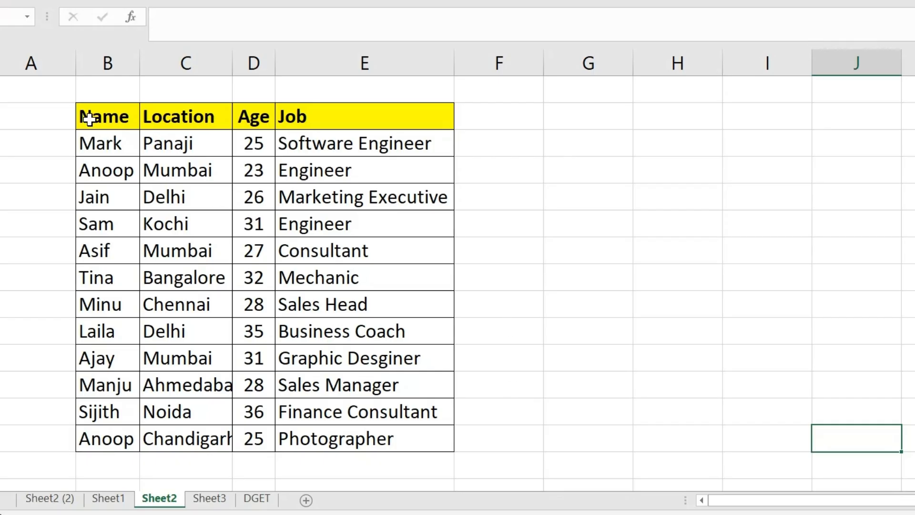
{"action": "left_click_drag", "start_coordinate": [89, 119], "coordinate": [408, 438]}
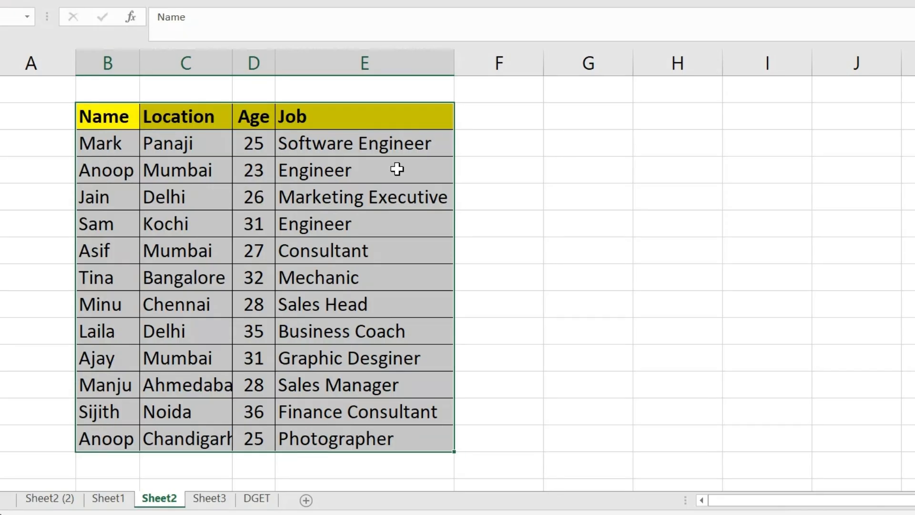
{"action": "left_click", "coordinate": [120, 117]}
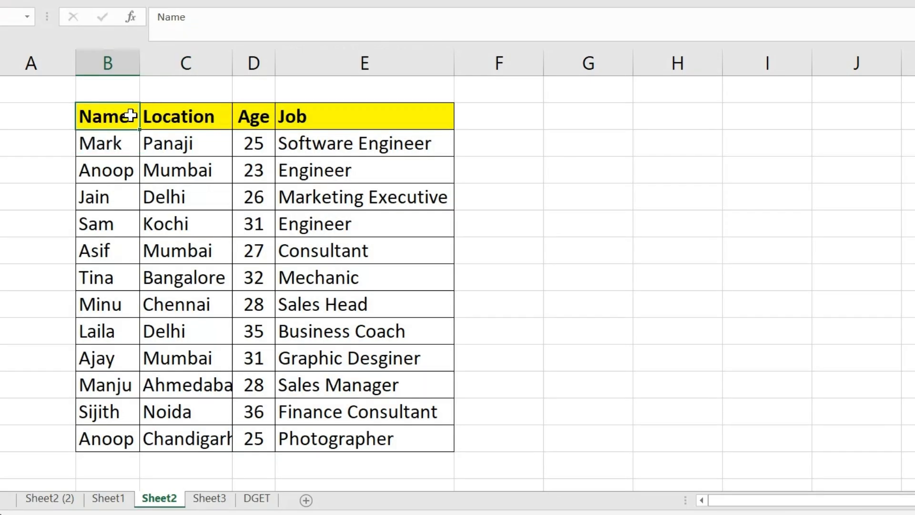
{"action": "left_click", "coordinate": [181, 134]}
{"action": "left_click", "coordinate": [184, 119]}
{"action": "left_click", "coordinate": [265, 126]}
{"action": "left_click", "coordinate": [301, 119]}
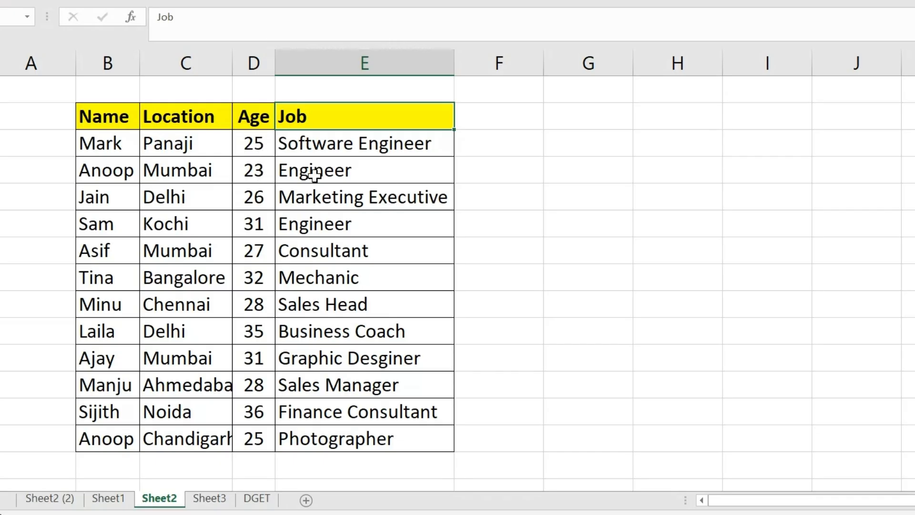
{"action": "left_click", "coordinate": [262, 148]}
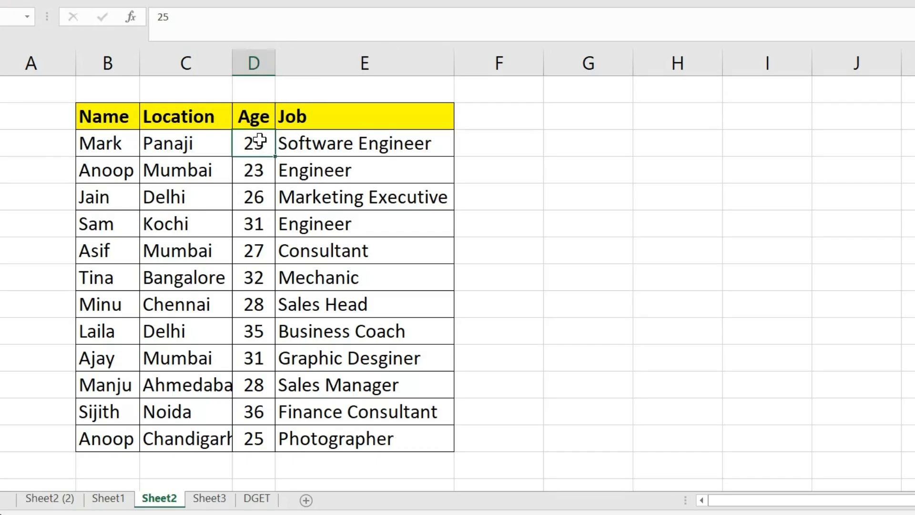
- Apply the custom number format ;;; to all the values in the Age column, excluding the header
{"action": "left_click_drag", "start_coordinate": [260, 140], "coordinate": [259, 438]}
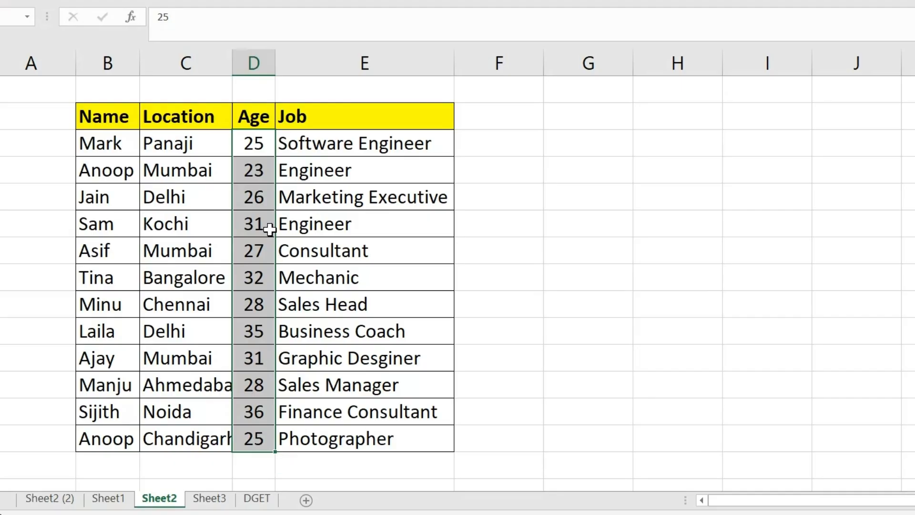
{"action": "right_click", "coordinate": [259, 199]}
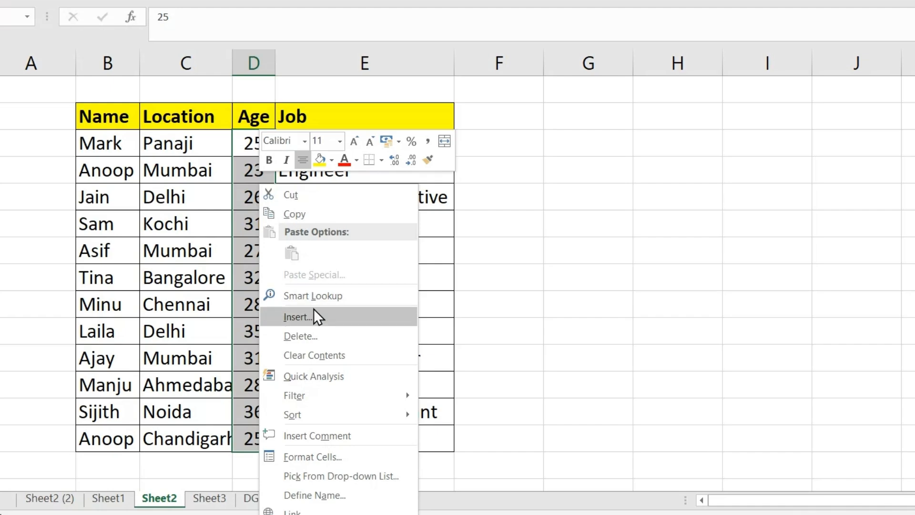
{"action": "left_click", "coordinate": [309, 456]}
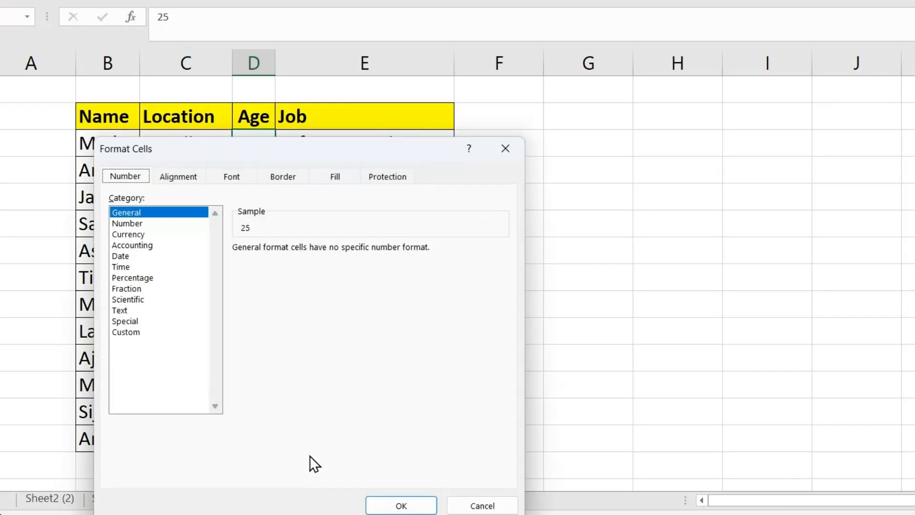
{"action": "left_click_drag", "start_coordinate": [281, 160], "coordinate": [294, 98]}
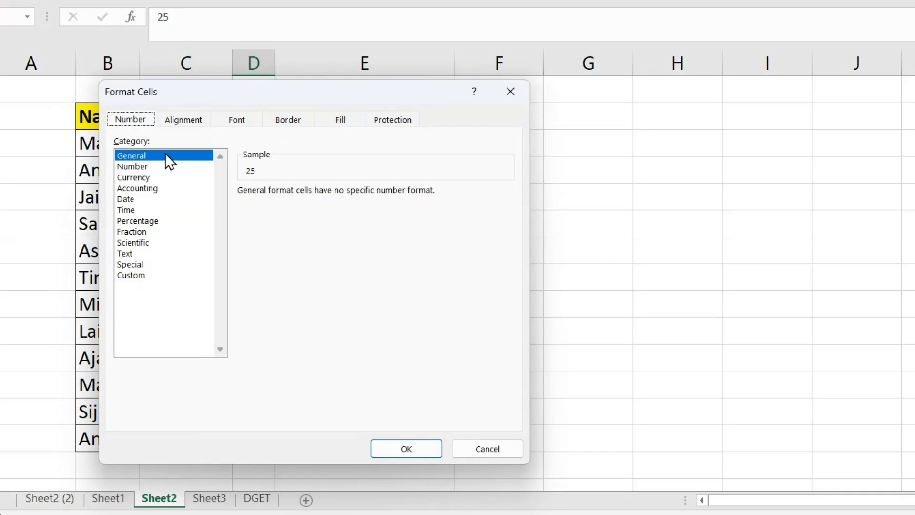
{"action": "left_click", "coordinate": [141, 178]}
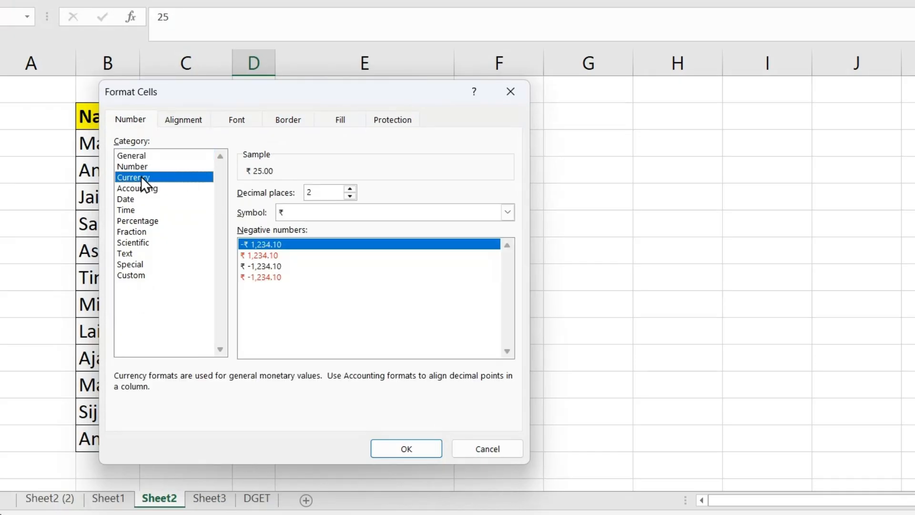
{"action": "left_click", "coordinate": [133, 277]}
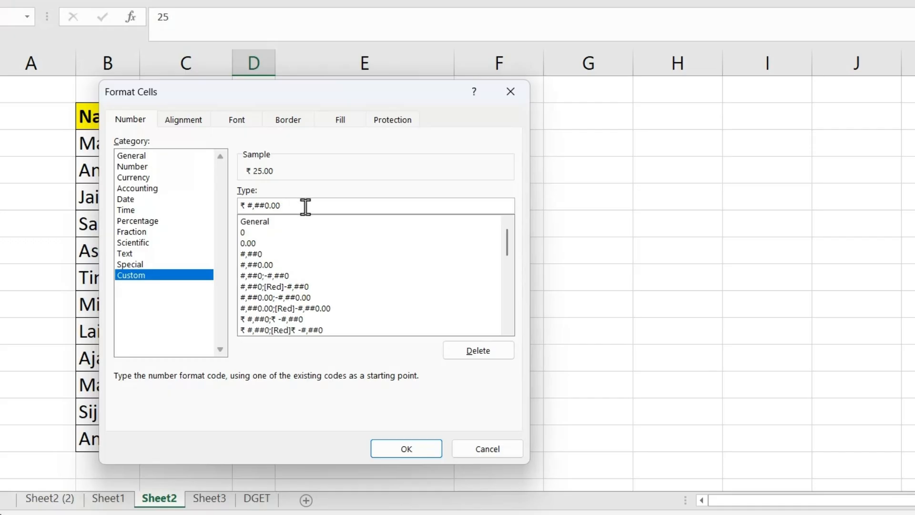
{"action": "left_click_drag", "start_coordinate": [288, 208], "coordinate": [238, 206]}
{"action": "key", "text": "BackSpace"}
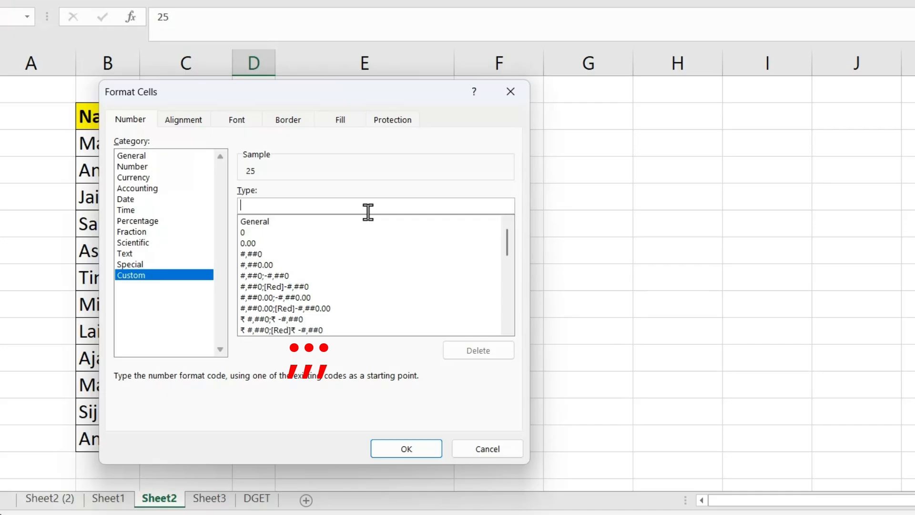
{"action": "type", "text": ";;;"}
{"action": "left_click", "coordinate": [402, 450]}
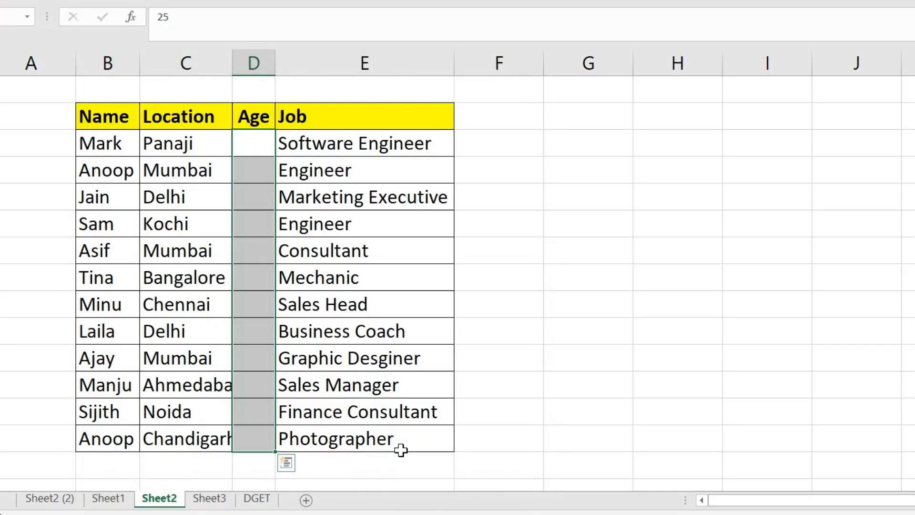
- Check how the formatted Age cells display in the grid, from the first to the last data row
{"action": "left_click", "coordinate": [503, 213]}
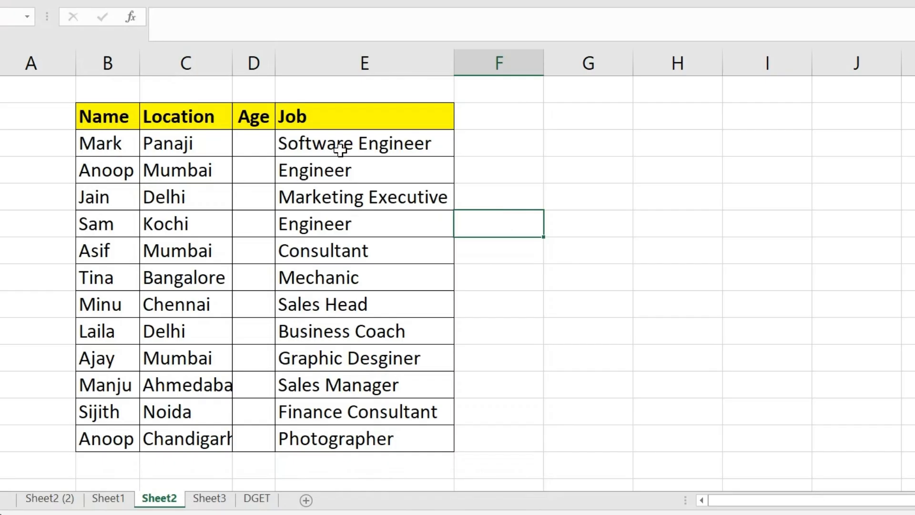
{"action": "left_click", "coordinate": [247, 140]}
{"action": "left_click_drag", "start_coordinate": [243, 312], "coordinate": [241, 445]}
{"action": "left_click", "coordinate": [577, 235]}
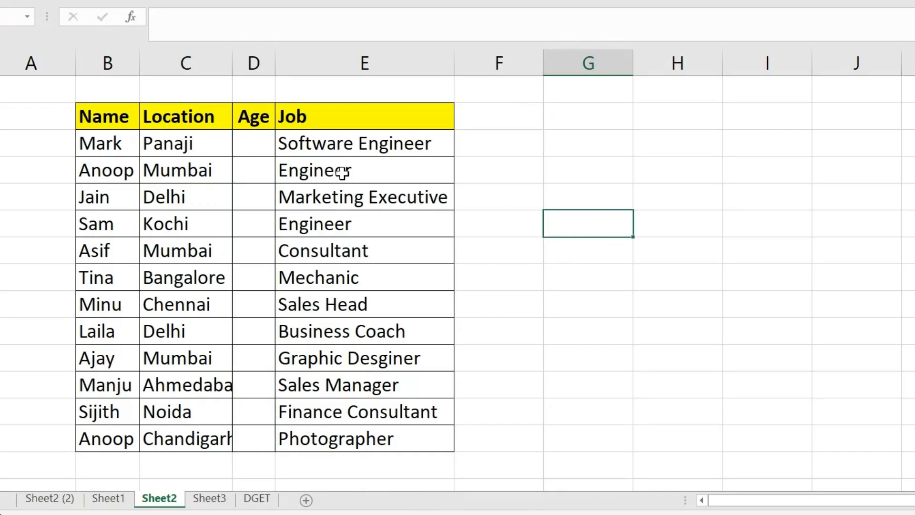
- Inspect the underlying values of individual Age cells, including the Consultant row, and exit cell editing
{"action": "left_click", "coordinate": [254, 145]}
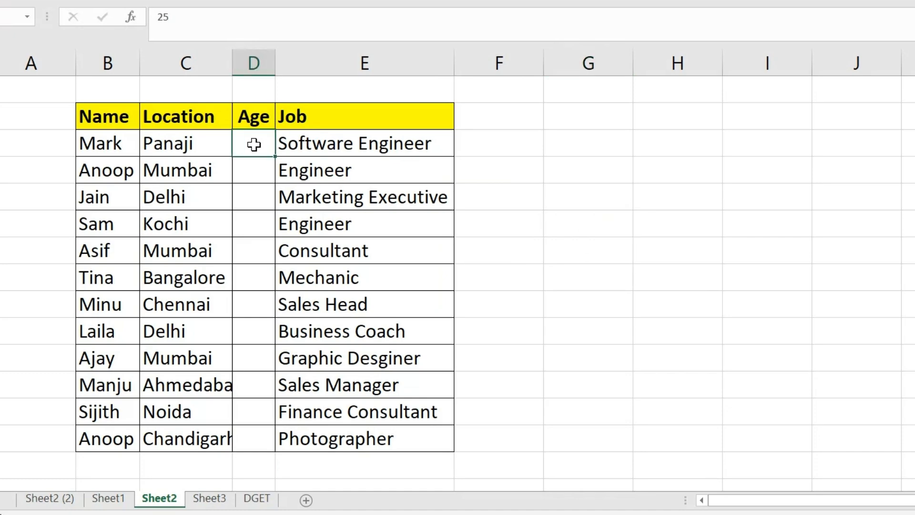
{"action": "type", "text": "25"}
{"action": "key", "text": "Return"}
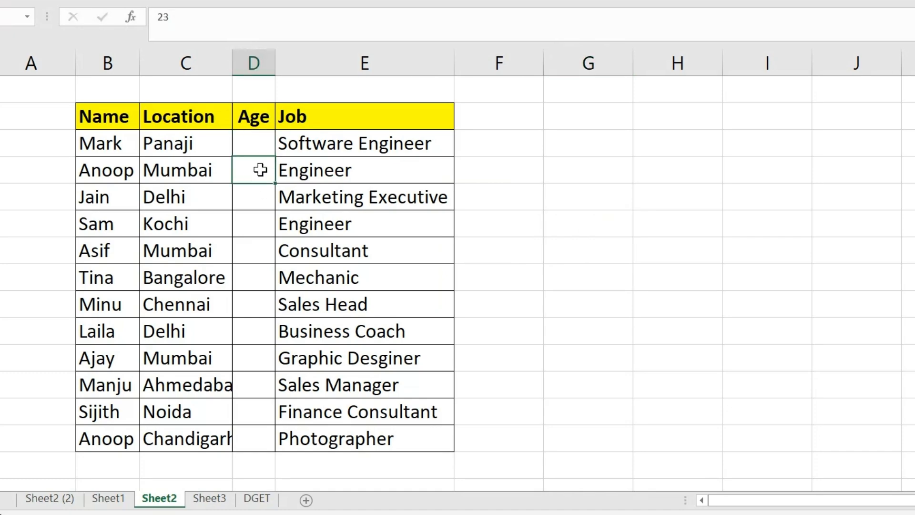
{"action": "type", "text": "23"}
{"action": "key", "text": "Return"}
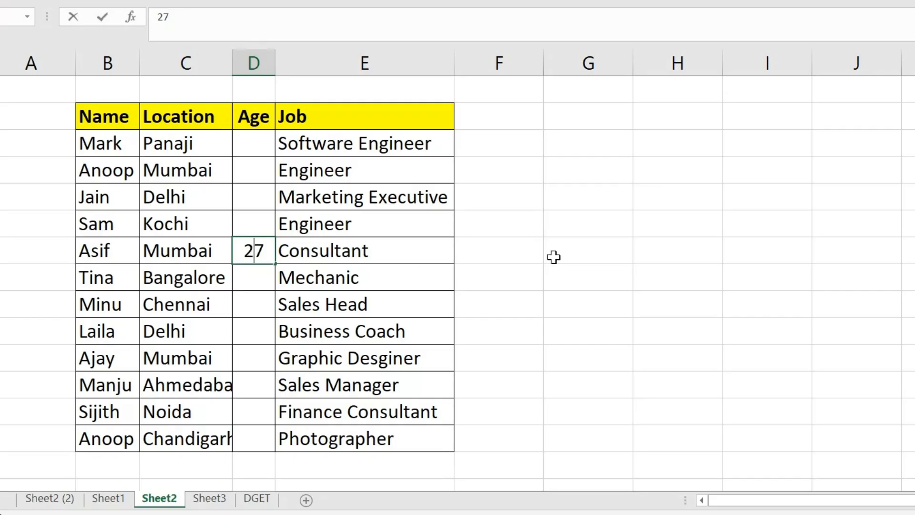
{"action": "key", "text": "Escape"}
{"action": "left_click", "coordinate": [535, 204]}
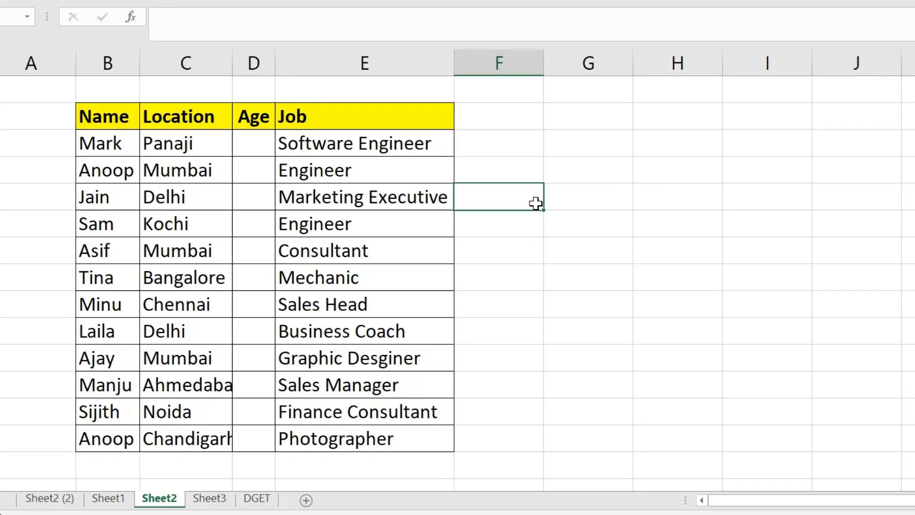